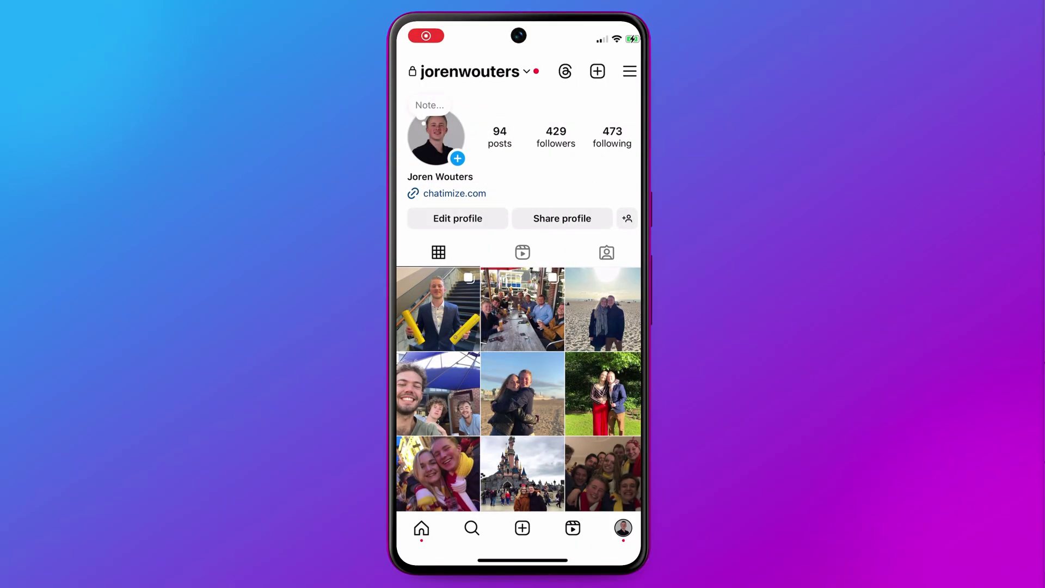
# Go to Instagram's Account type and tools settings via Settings and activity.
pyautogui.click(630, 71)
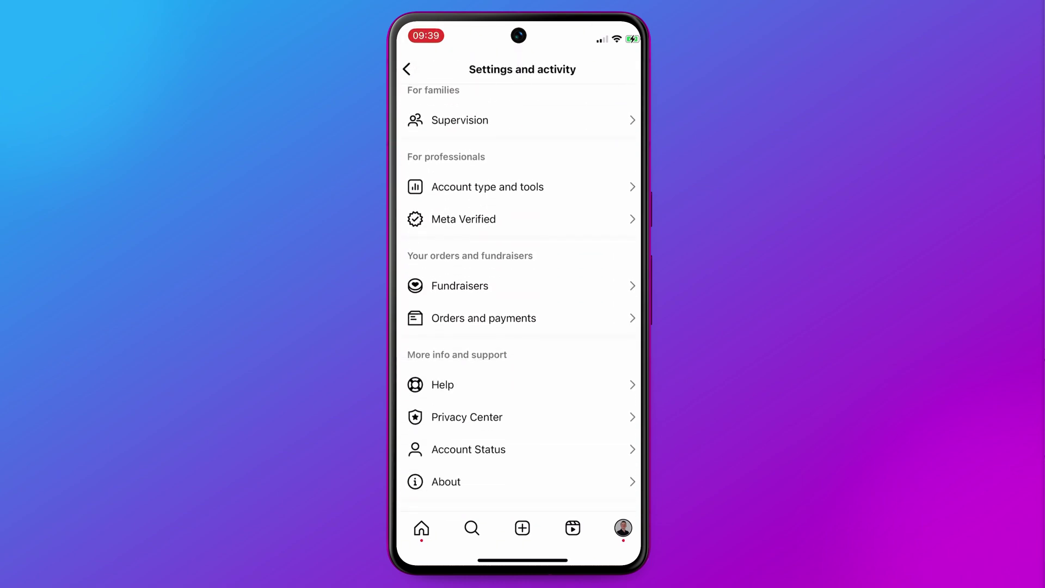
pyautogui.click(487, 187)
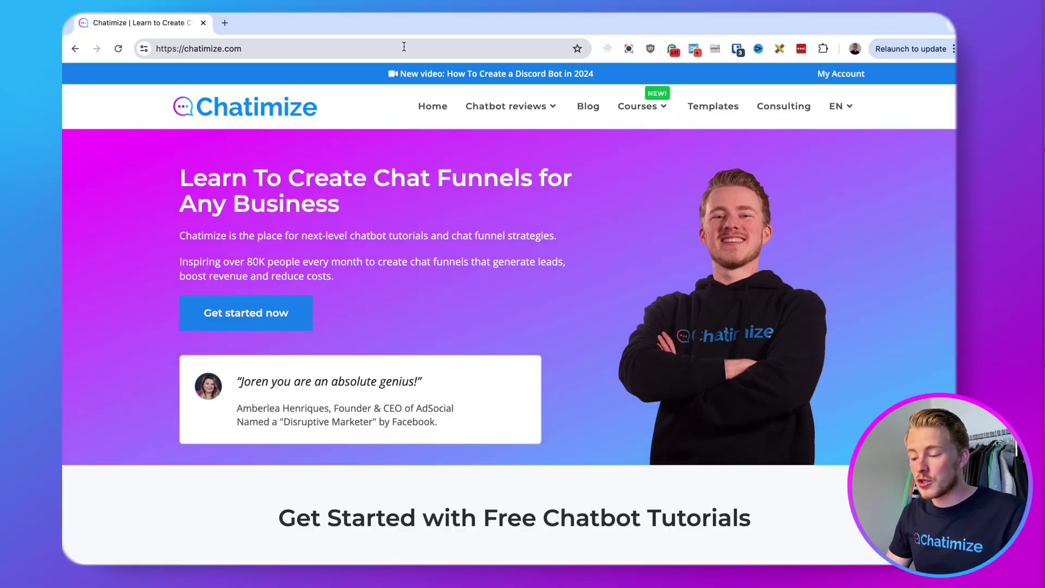
# Load chatimize.com/mc/ and begin a Manychat signup with Instagram as the channel.
pyautogui.click(404, 47)
pyautogui.write('chatimize.com/m')
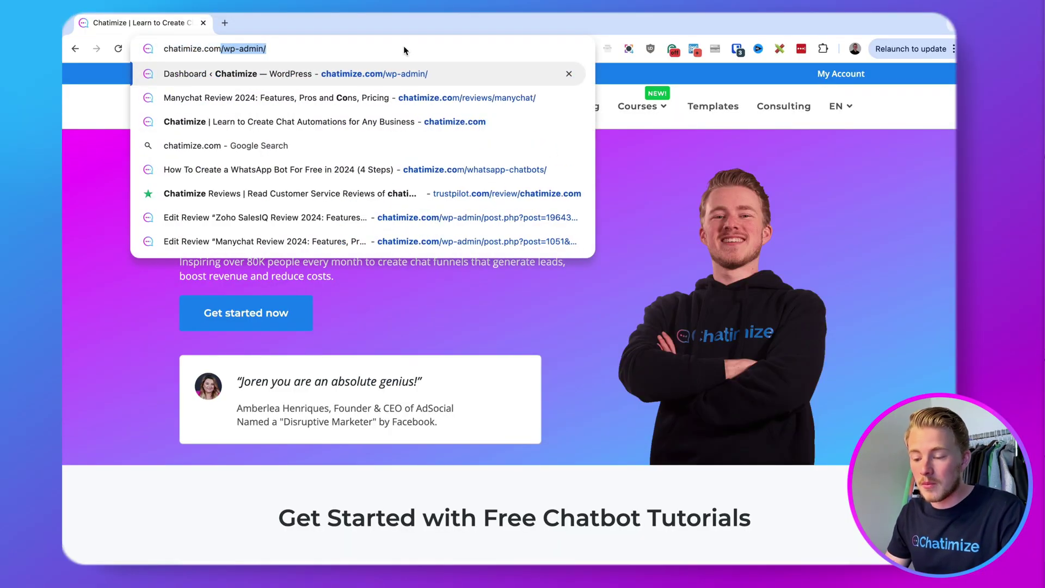
pyautogui.write('c/')
pyautogui.press('Return')
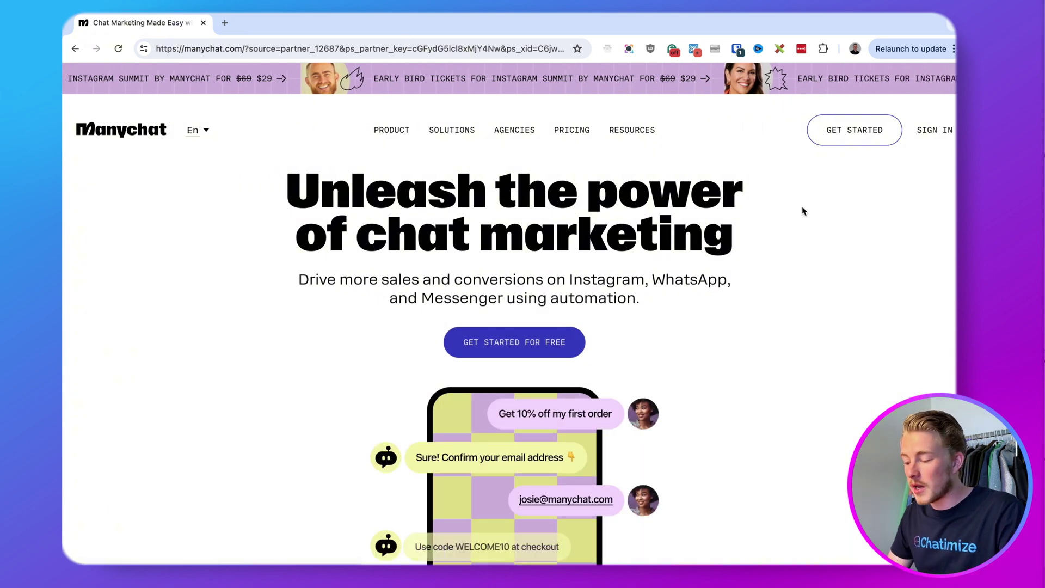
pyautogui.click(854, 130)
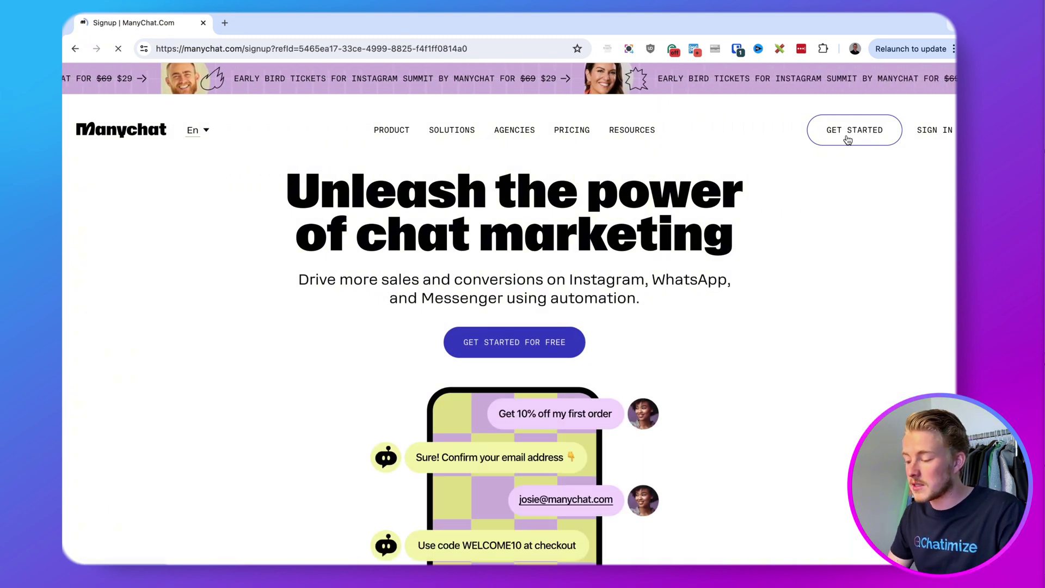
pyautogui.click(696, 185)
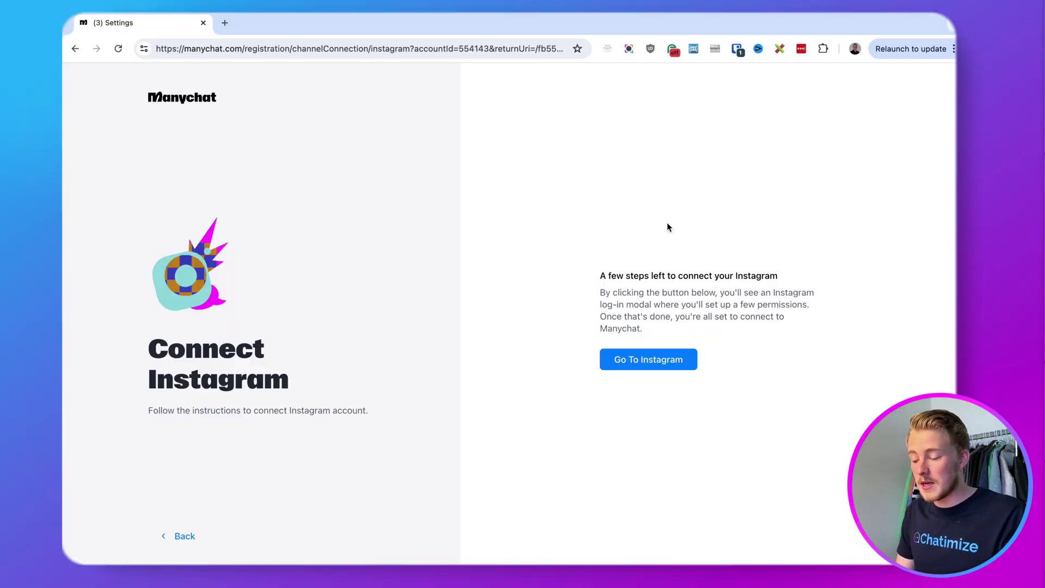
# Link the Instagram account and allow Manychat's access request.
pyautogui.click(646, 362)
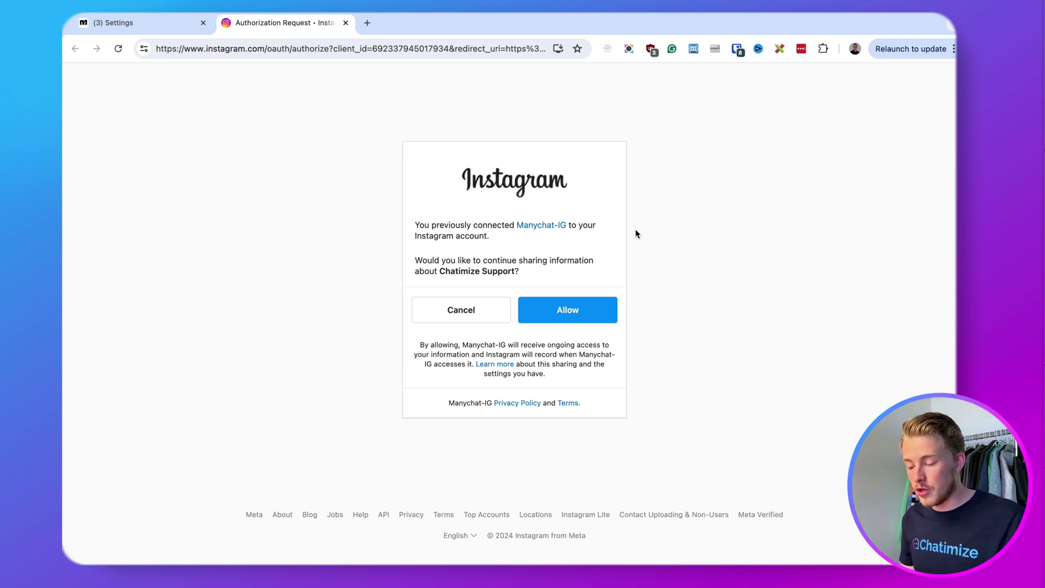
pyautogui.click(578, 310)
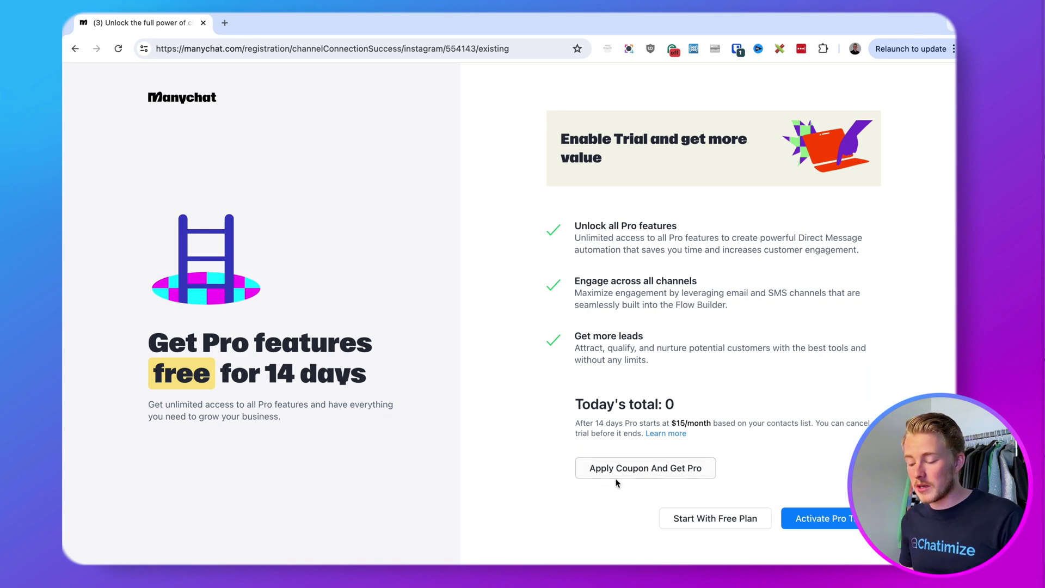
# Dismiss the coupon offer, choose Start With Free Plan, and continue to the dashboard.
pyautogui.click(619, 481)
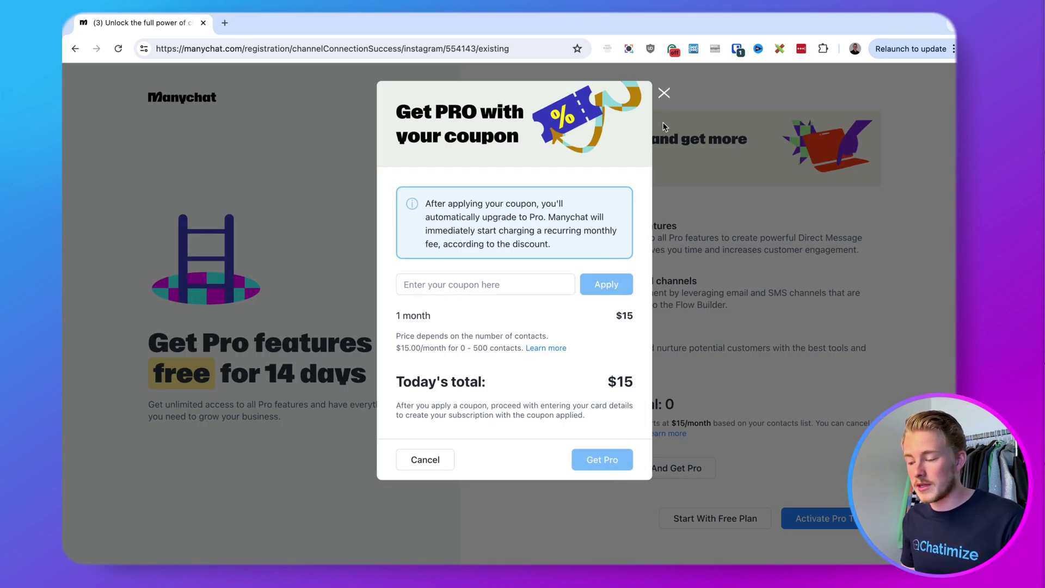
pyautogui.click(664, 94)
pyautogui.click(723, 517)
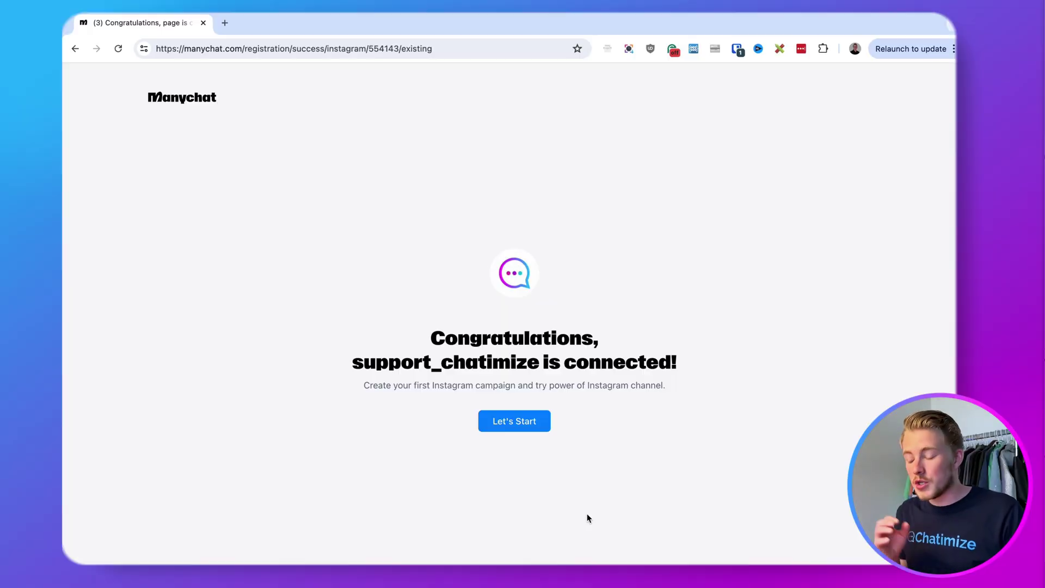
pyautogui.click(509, 422)
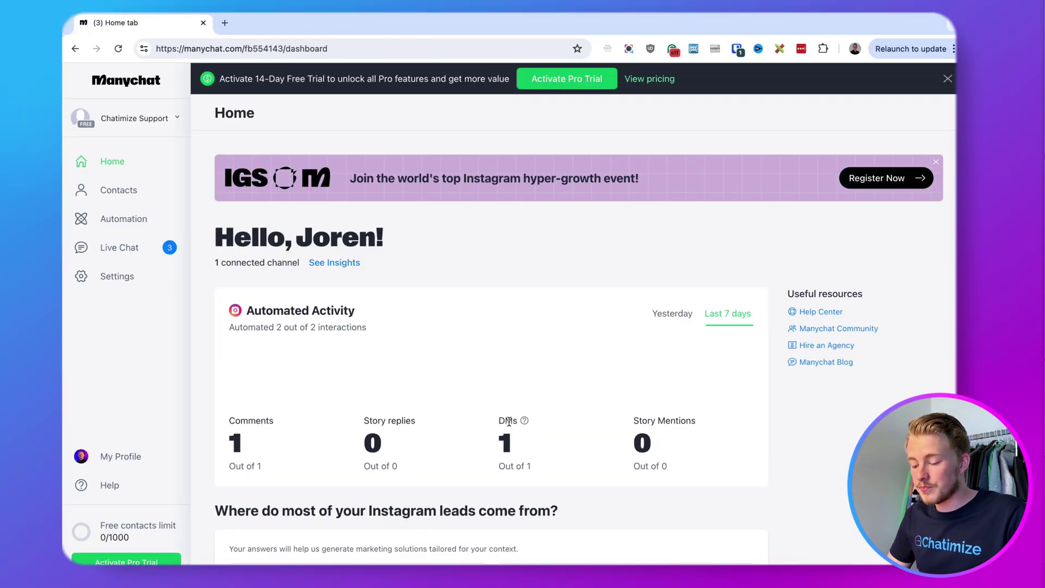
# Create a from-scratch automation with a Post or Reel Comments trigger.
pyautogui.click(135, 220)
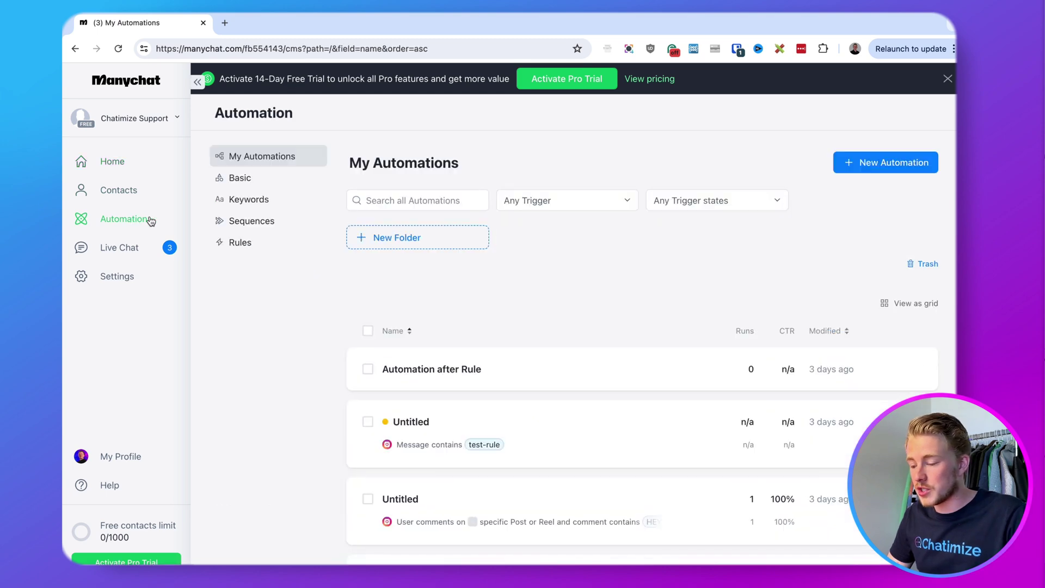
pyautogui.click(880, 164)
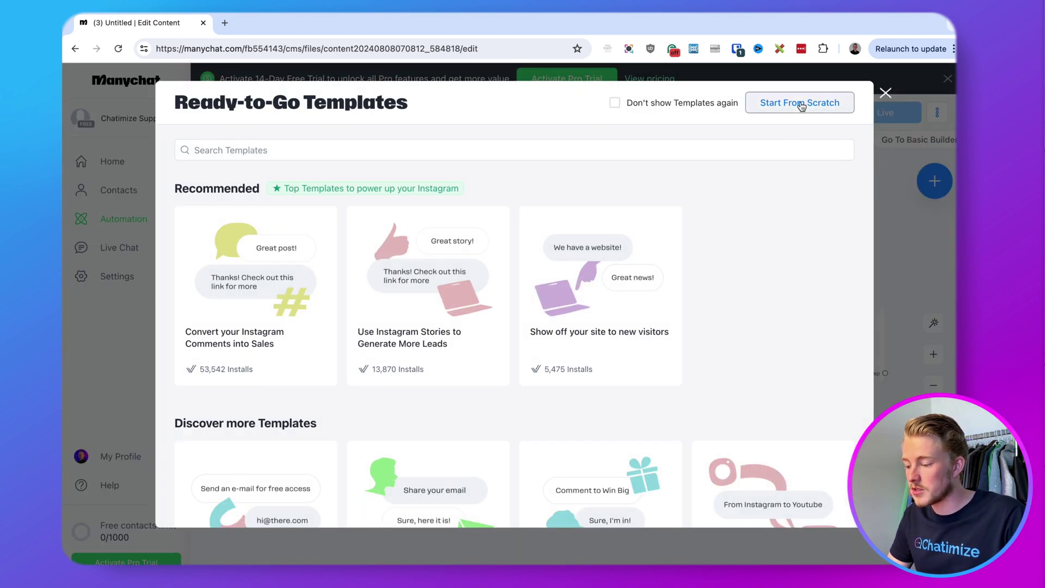
pyautogui.click(801, 103)
pyautogui.click(947, 79)
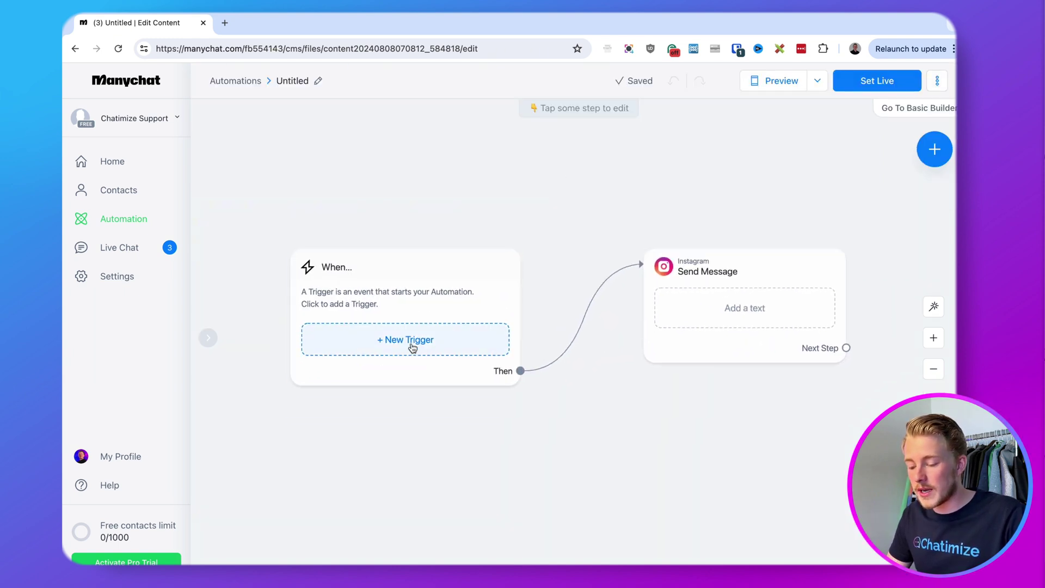
pyautogui.click(412, 343)
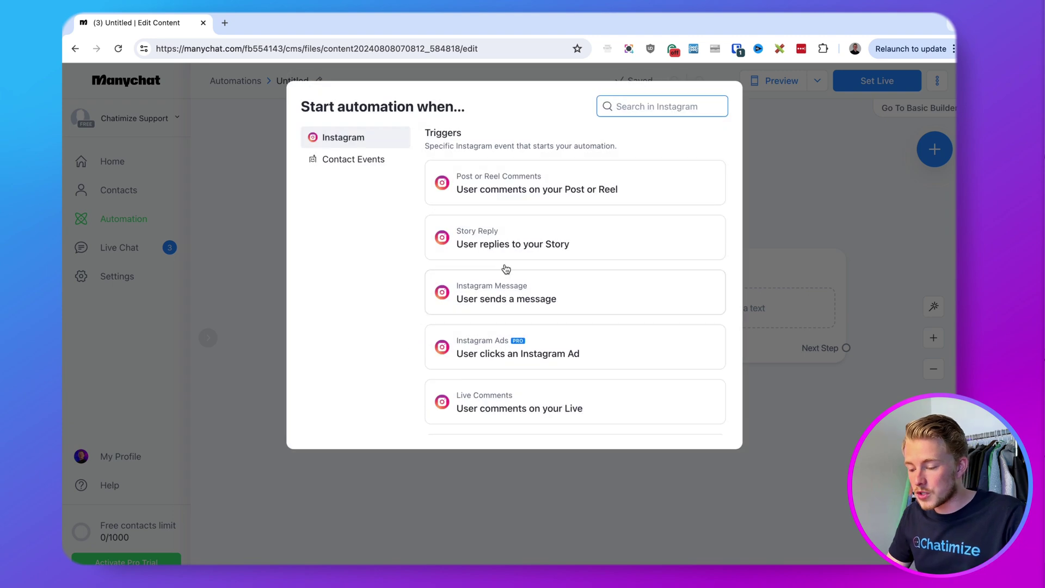
pyautogui.click(492, 195)
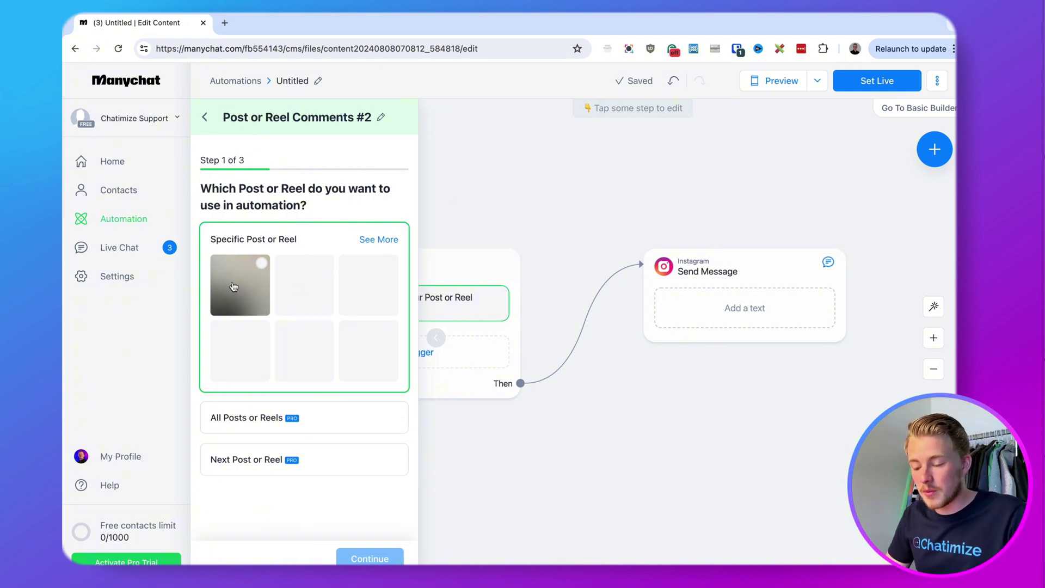
# Restrict the trigger to the first post and the keyword 'test'.
pyautogui.click(233, 287)
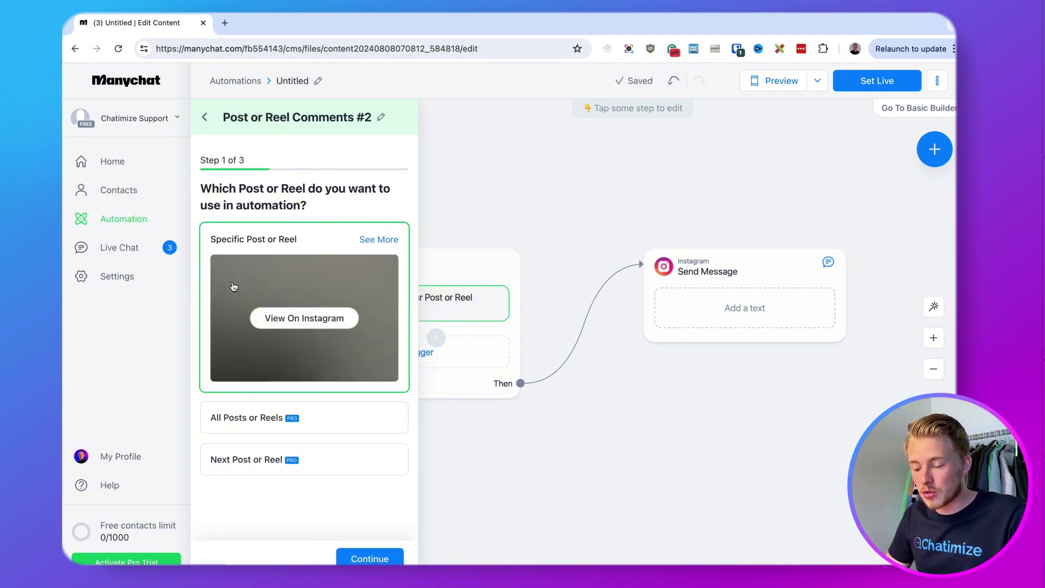
pyautogui.click(367, 559)
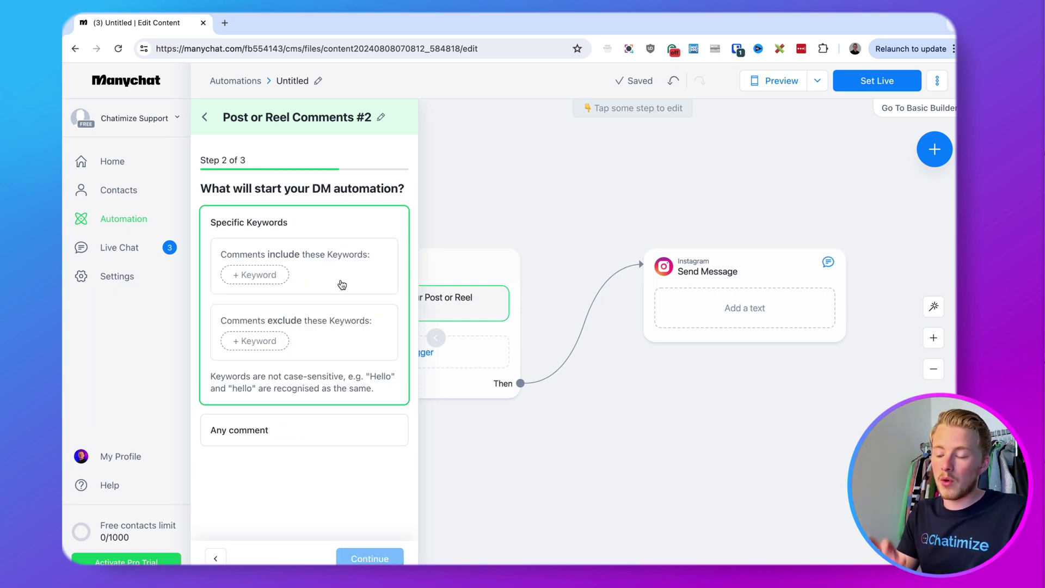
pyautogui.click(266, 276)
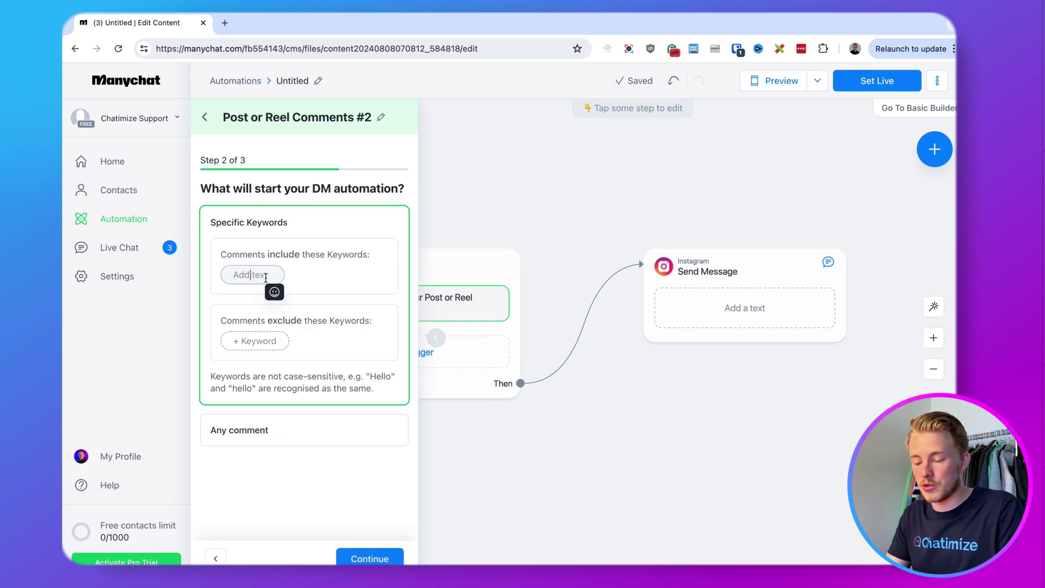
pyautogui.write('test')
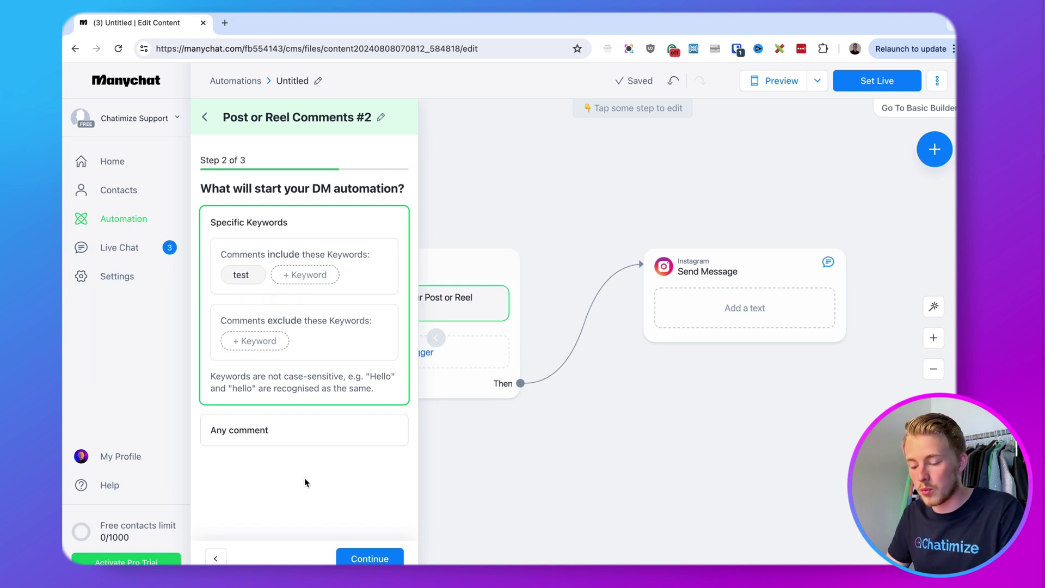
pyautogui.click(369, 559)
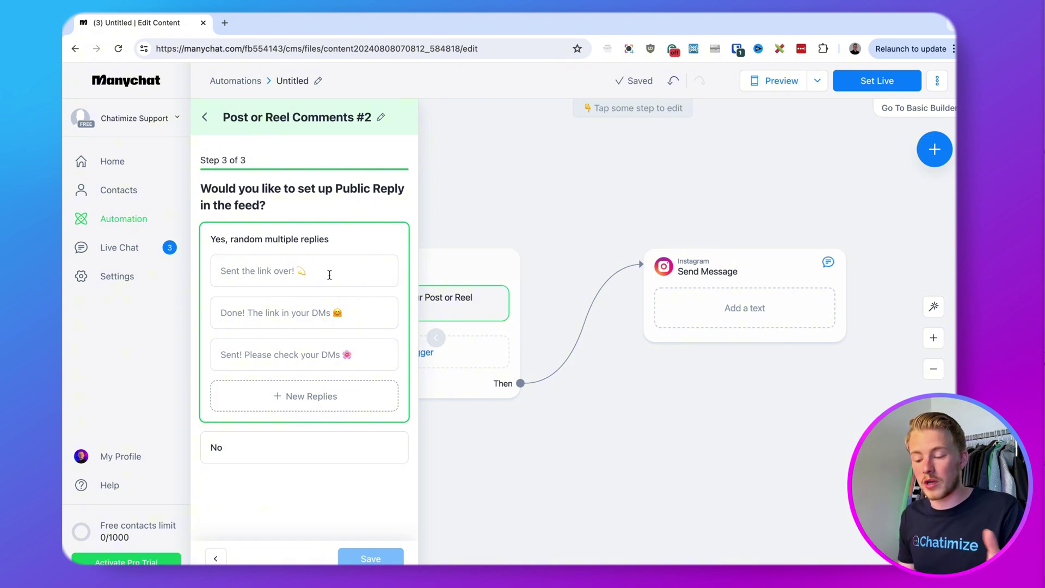
# Fill in the three random public replies and save the trigger.
pyautogui.click(329, 275)
pyautogui.write('Sent the link over!')
pyautogui.click(329, 314)
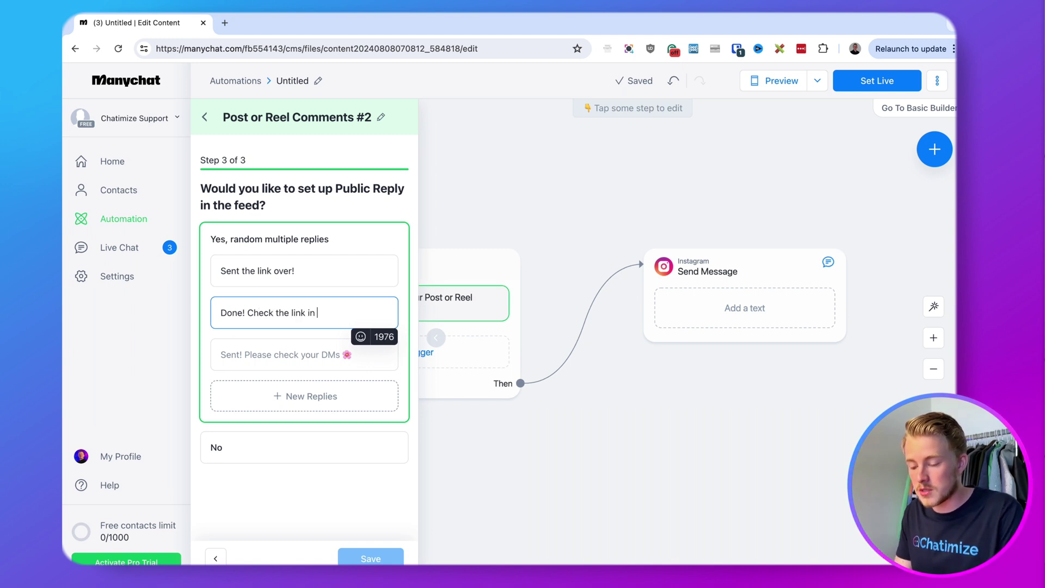
pyautogui.click(305, 355)
pyautogui.write('Sent!')
pyautogui.click(287, 520)
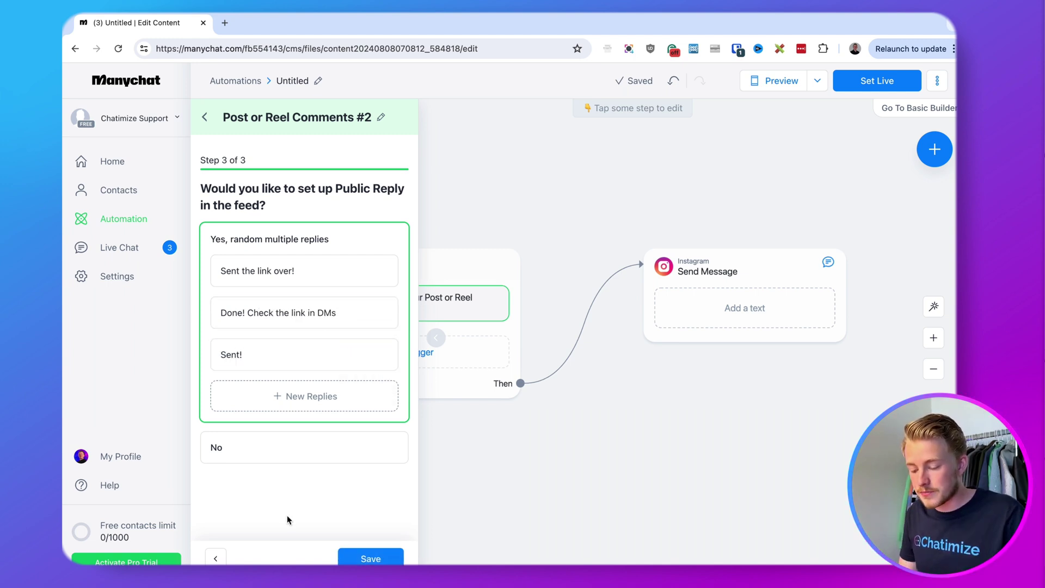
pyautogui.click(363, 554)
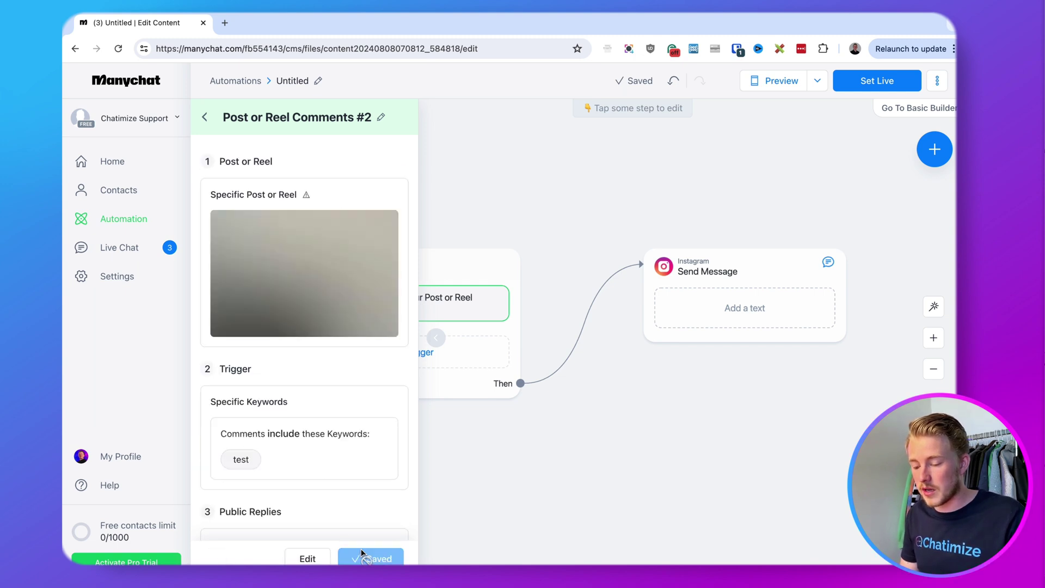
# Set the first Send Message DM text to 'Test.'.
pyautogui.scroll(-3, 347, 472)
pyautogui.click(576, 487)
pyautogui.click(599, 289)
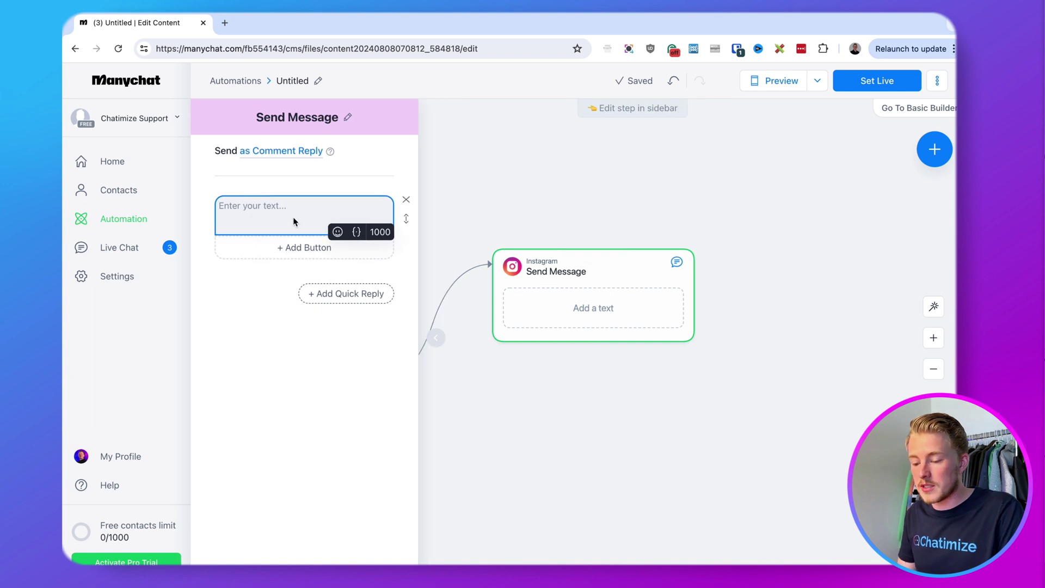
pyautogui.click(305, 201)
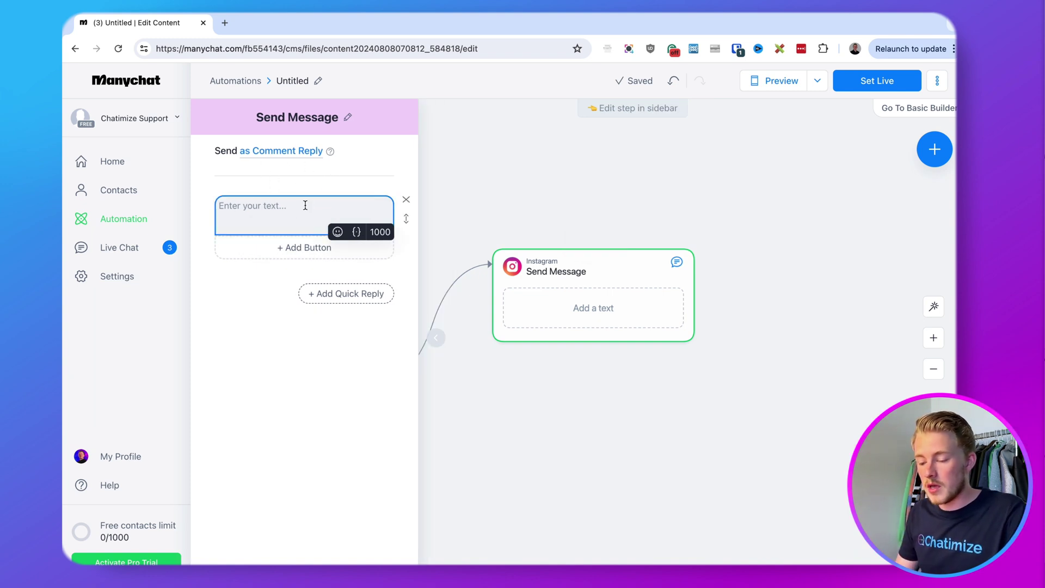
pyautogui.write('Test')
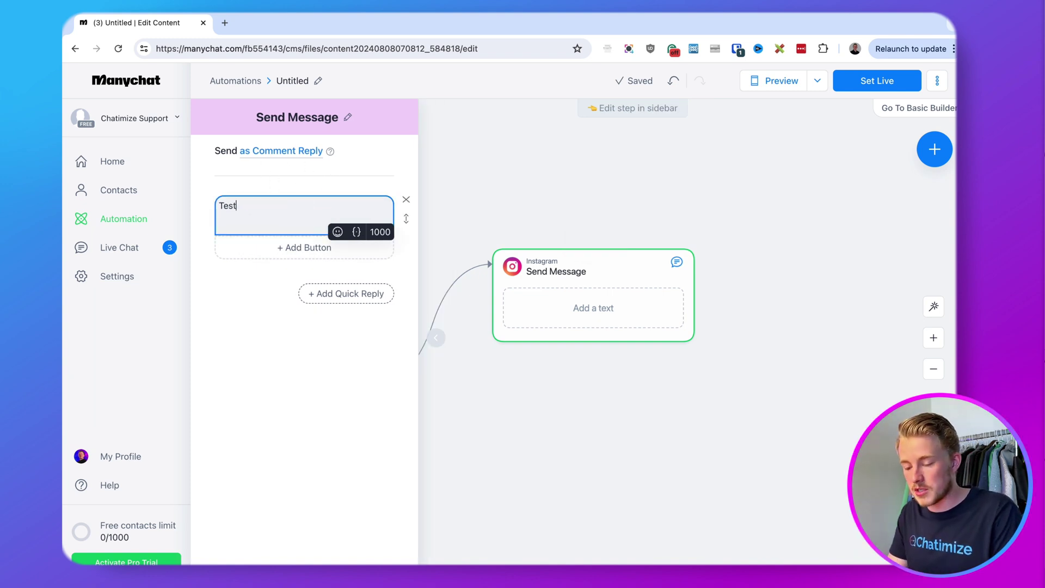
pyautogui.write('.')
# Add a 'Test' quick reply linked to a new Instagram message reading 'Test'.
pyautogui.click(322, 296)
pyautogui.write('Test')
pyautogui.click(698, 432)
pyautogui.moveTo(676, 336); pyautogui.dragTo(800, 269)
pyautogui.click(825, 269)
pyautogui.write('Test')
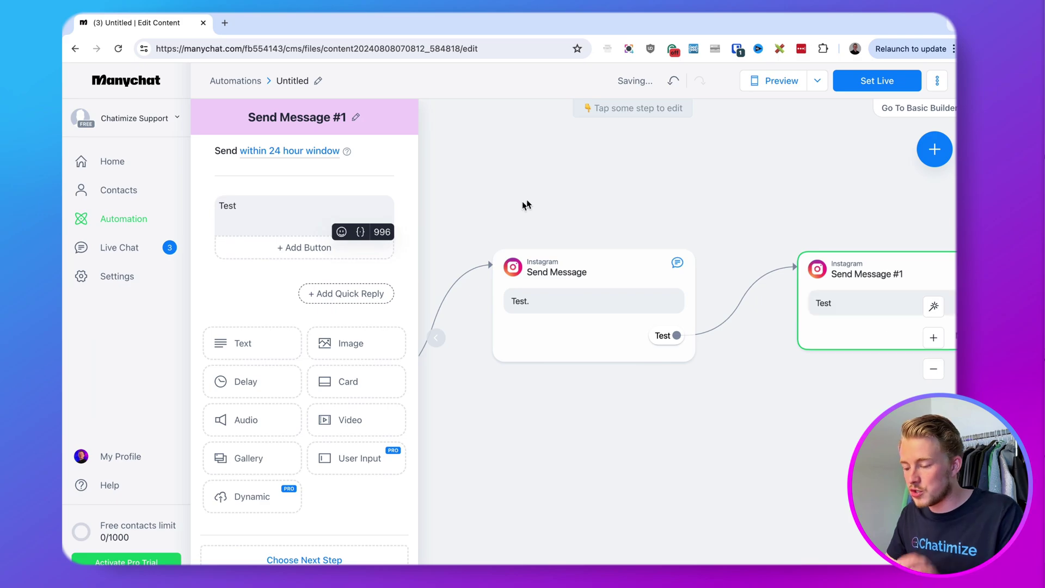
pyautogui.click(620, 171)
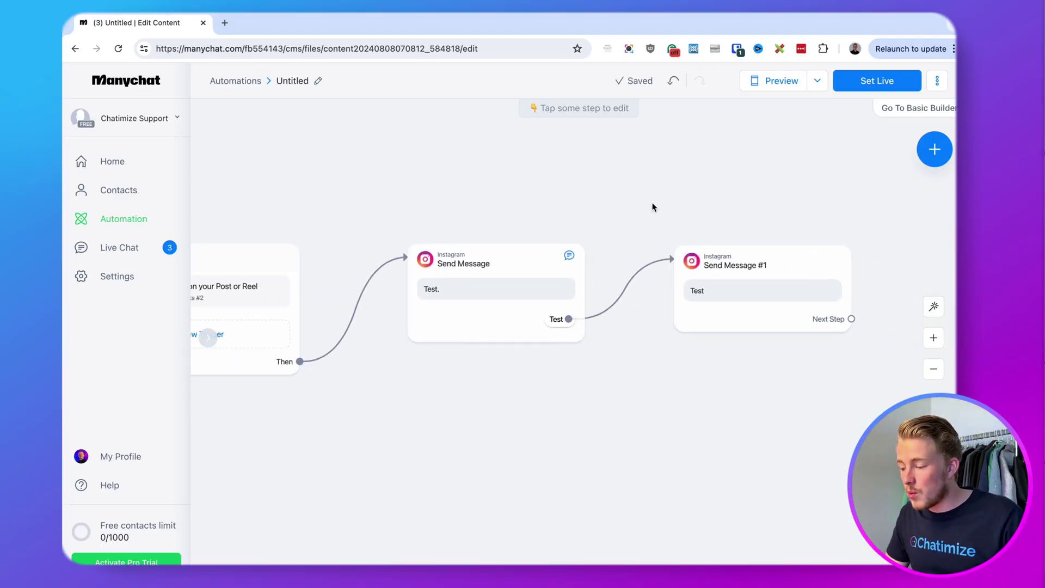
# Set the automation live and post a 'Test' comment on the Instagram post.
pyautogui.click(873, 81)
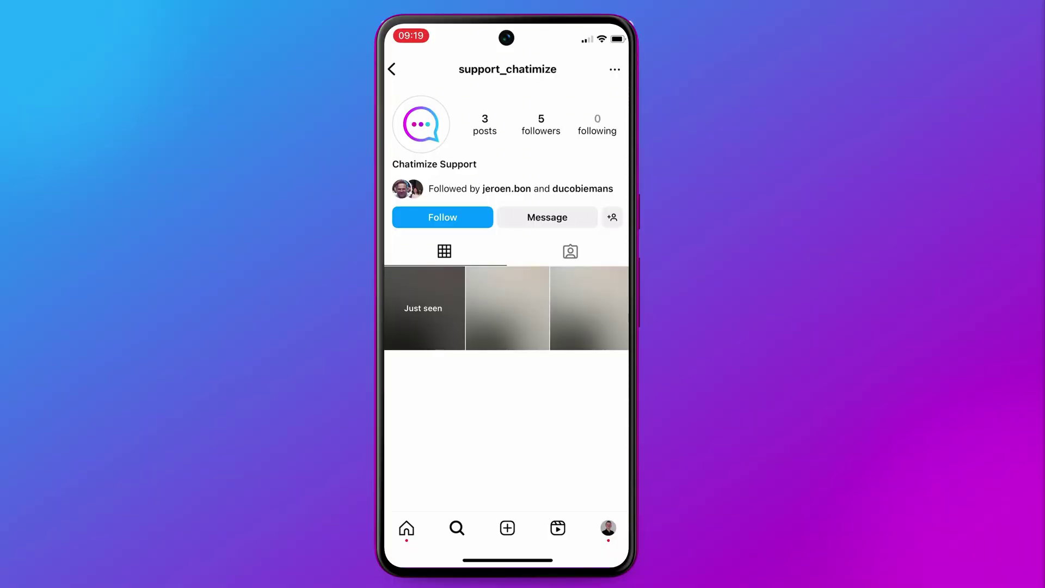
pyautogui.write('Test')
pyautogui.click(600, 351)
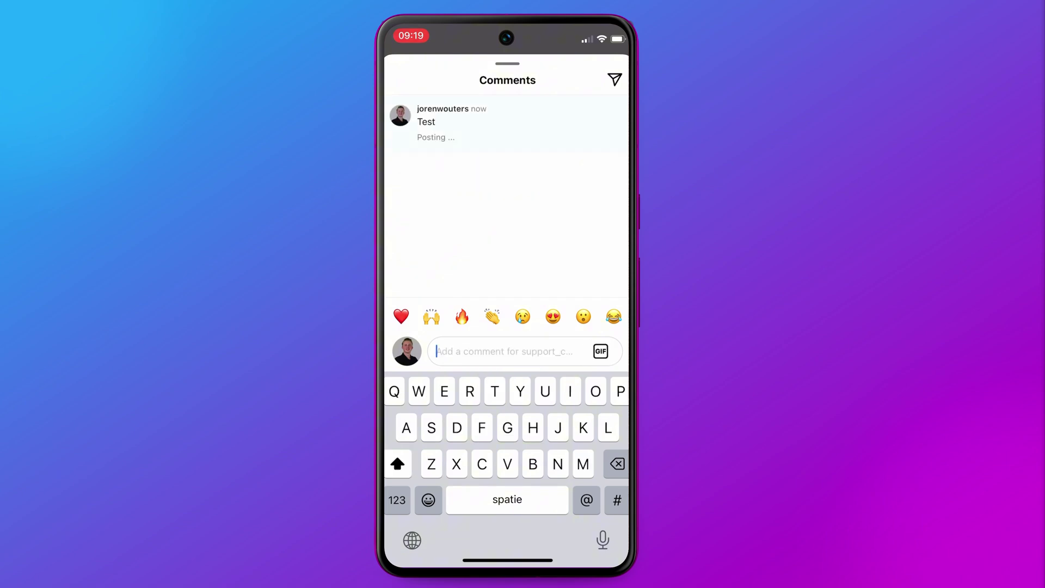